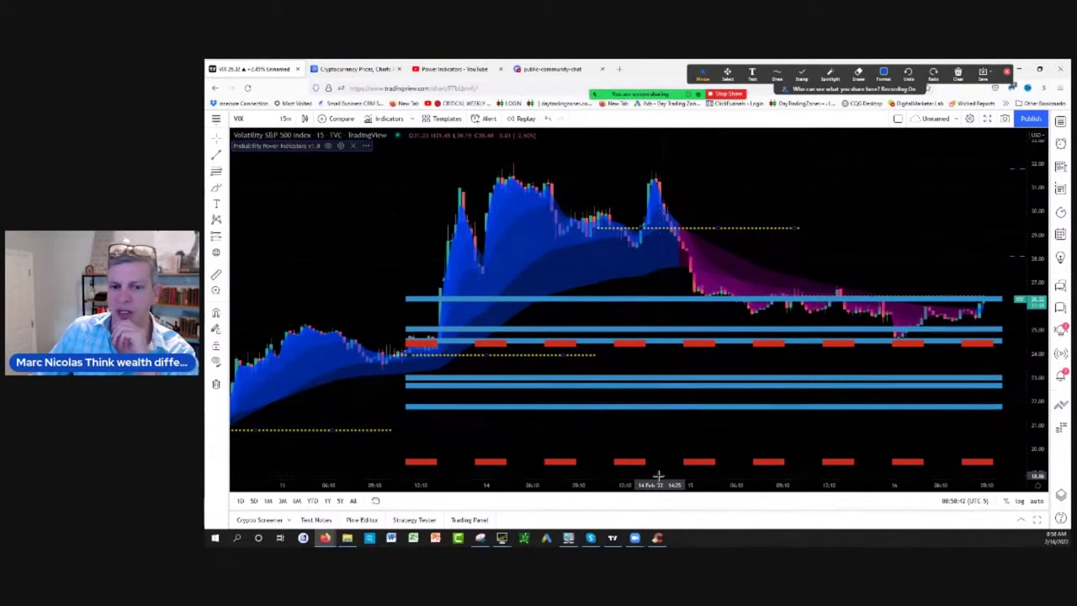
Select the freehand pen from the annotation drawing tools.
click(884, 74)
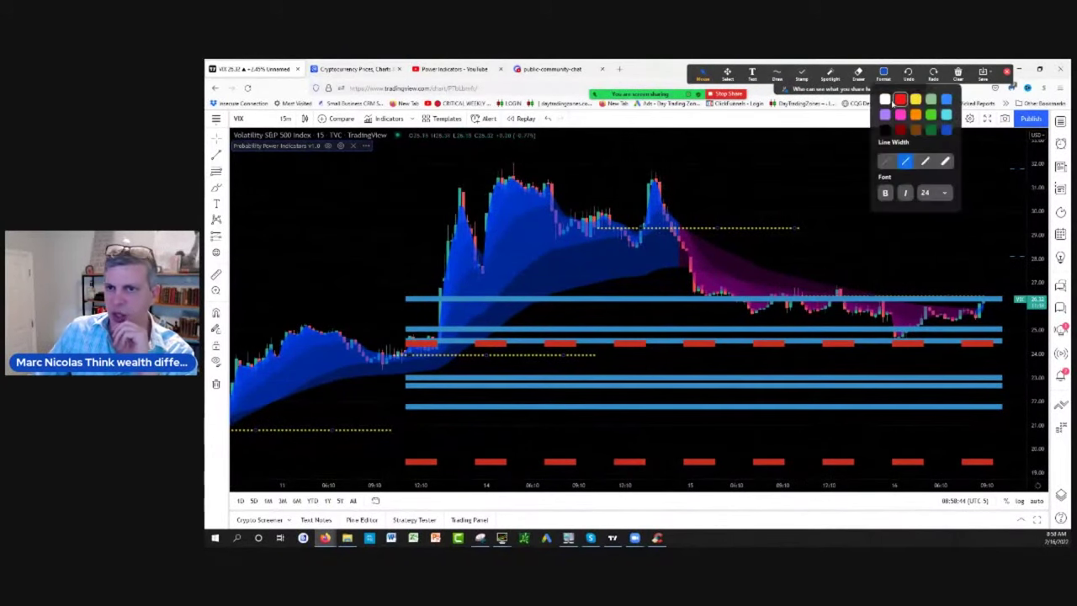
click(777, 74)
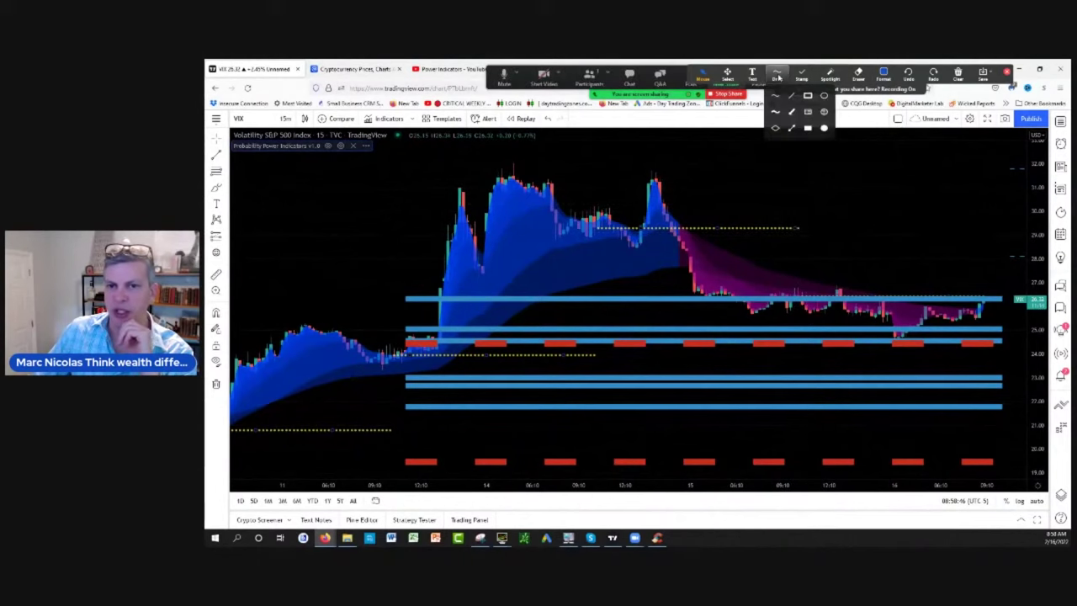
click(779, 93)
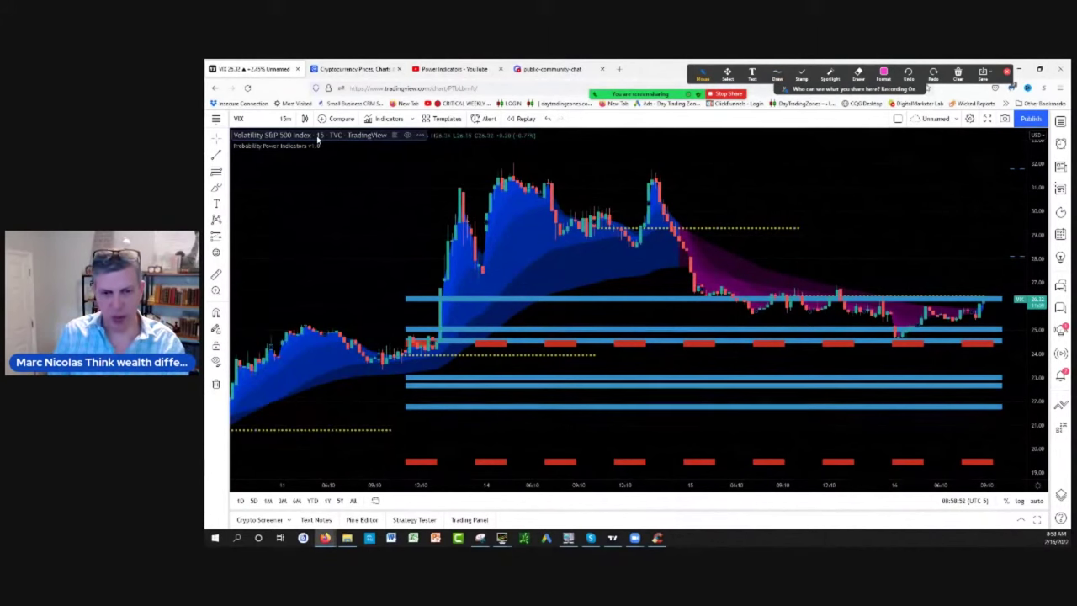
Switch the VIX chart from 15-minute to the weekly (1W) interval.
text(w)
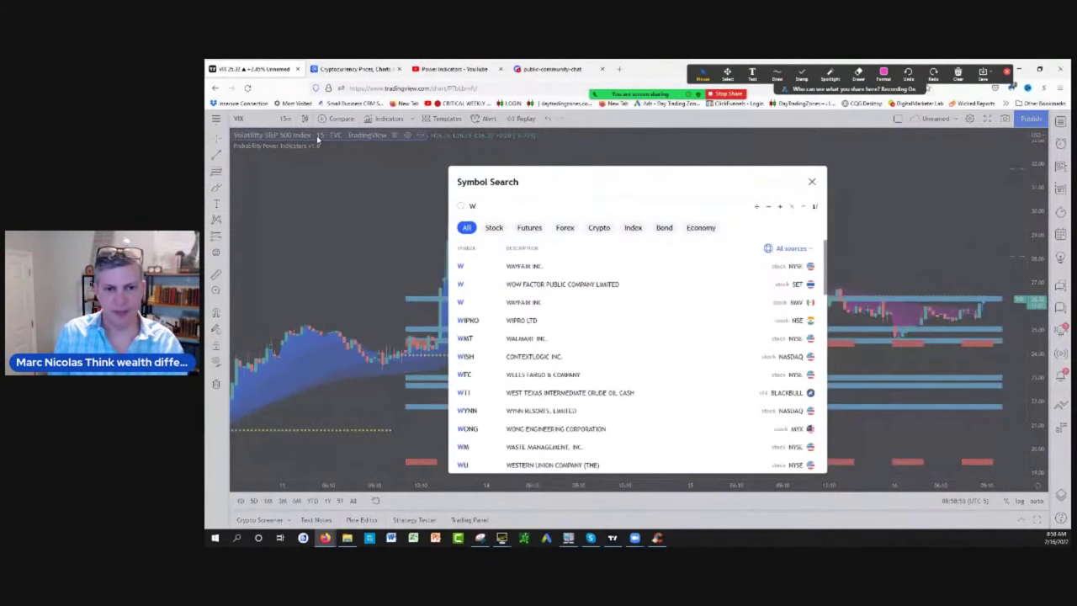
key(BackSpace)
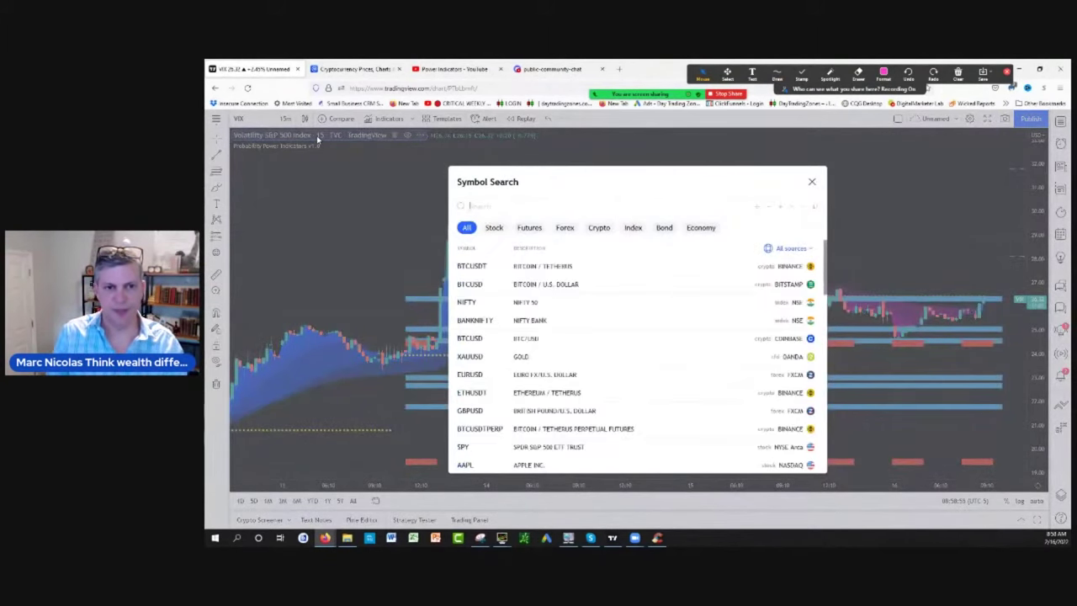
click(812, 181)
text(4)
key(BackSpace)
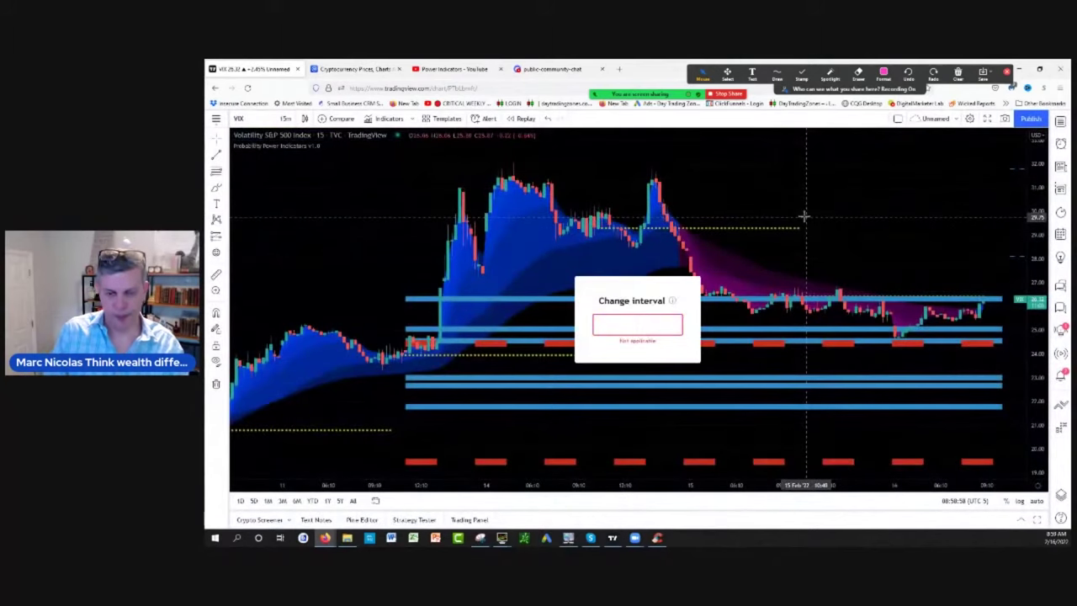
text(1w)
key(Return)
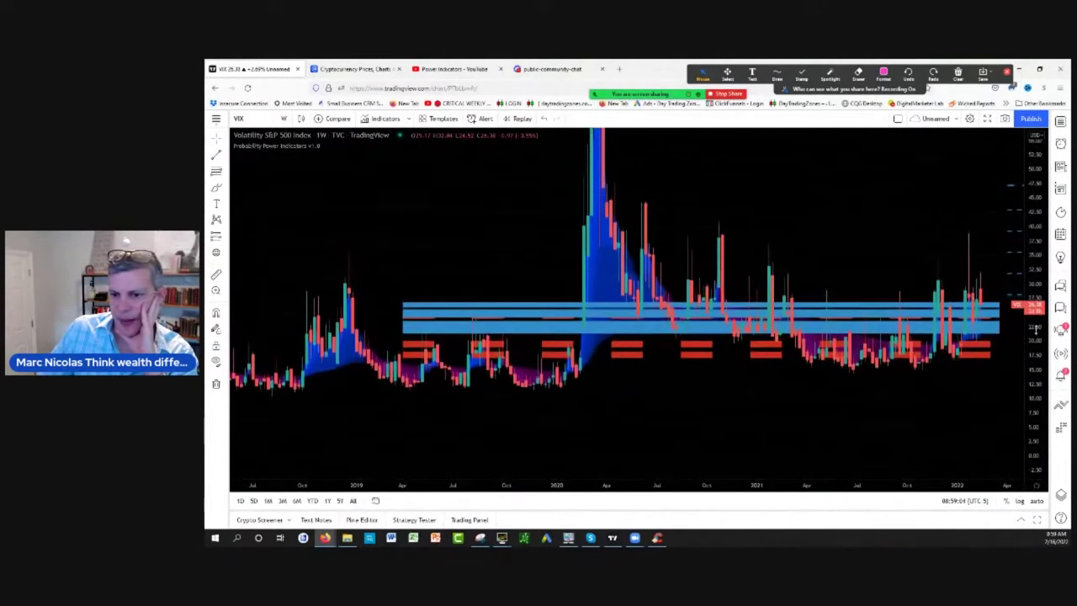
Pan the weekly VIX chart to fit its 2019–2022 history, then reselect the freehand pen.
drag(947, 387, 693, 492)
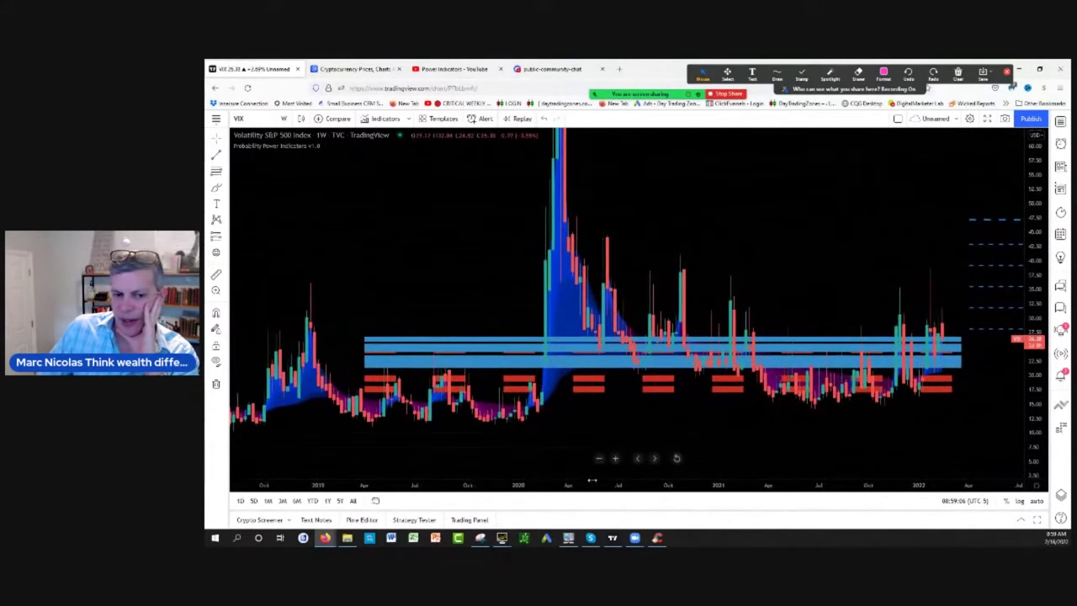
click(776, 75)
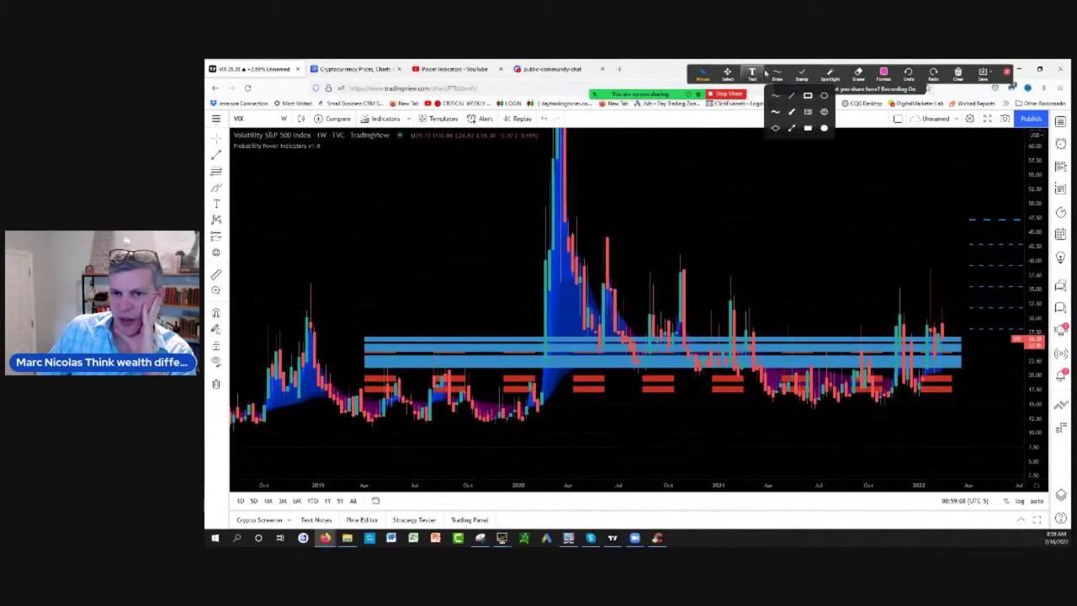
click(778, 96)
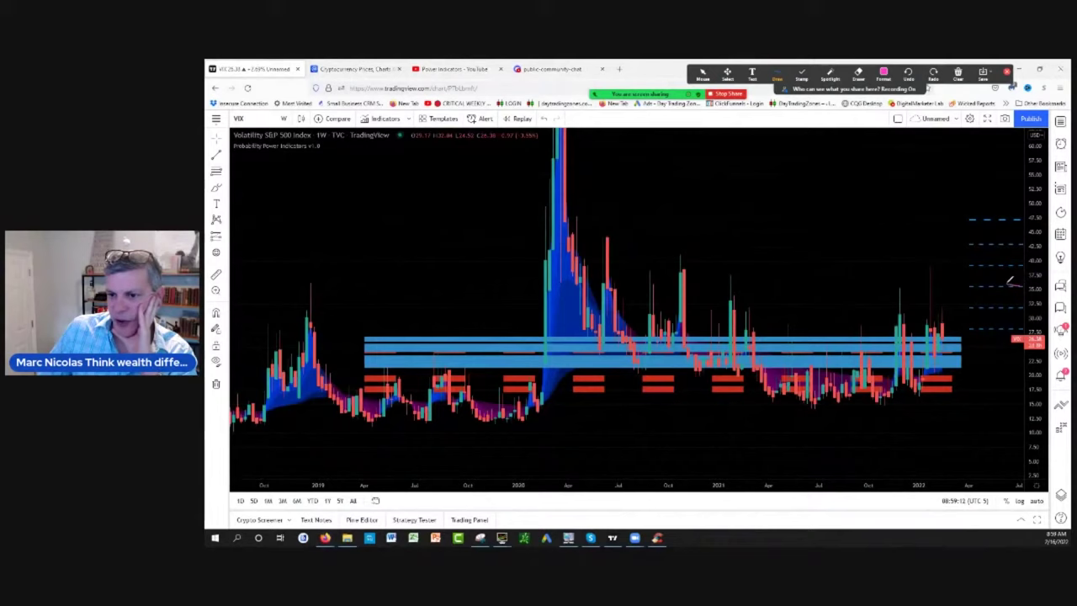
Draw a pink line at the 35 level and label the 35 and 25 levels.
drag(1022, 285, 551, 282)
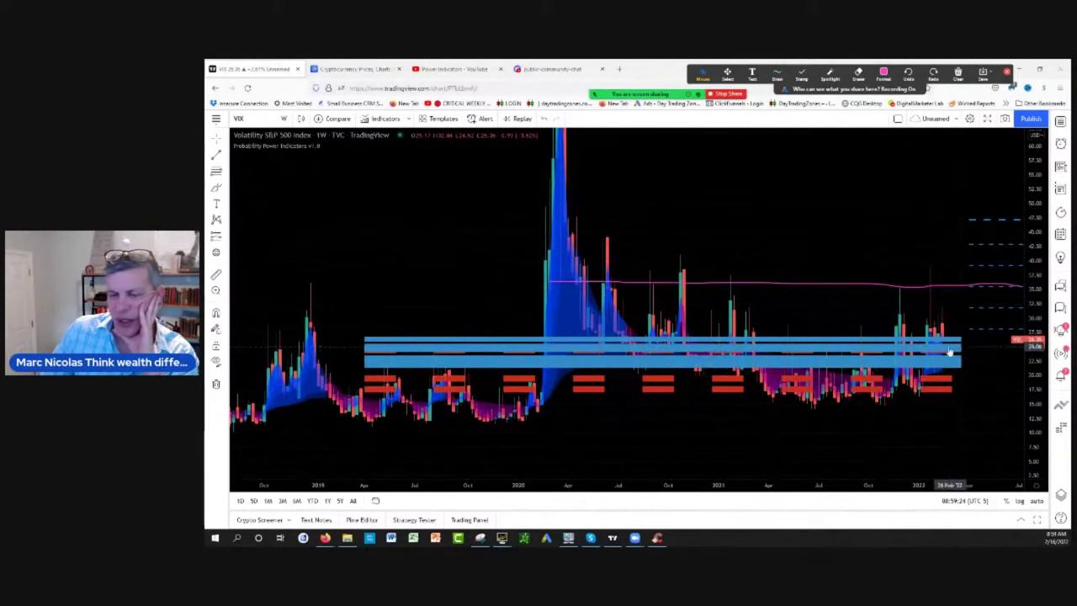
click(776, 75)
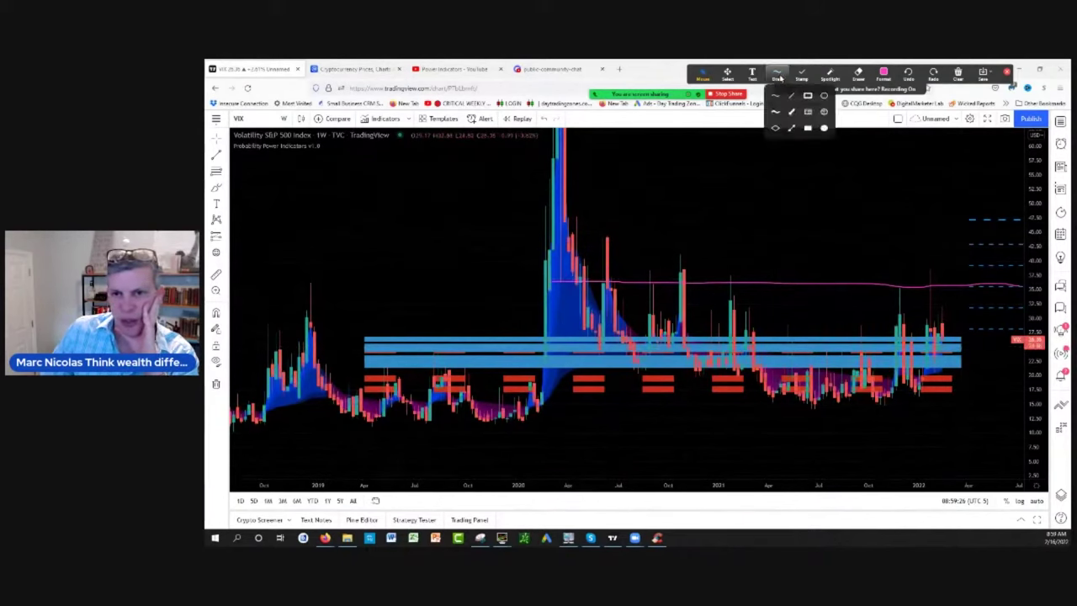
click(776, 96)
drag(964, 345, 1003, 343)
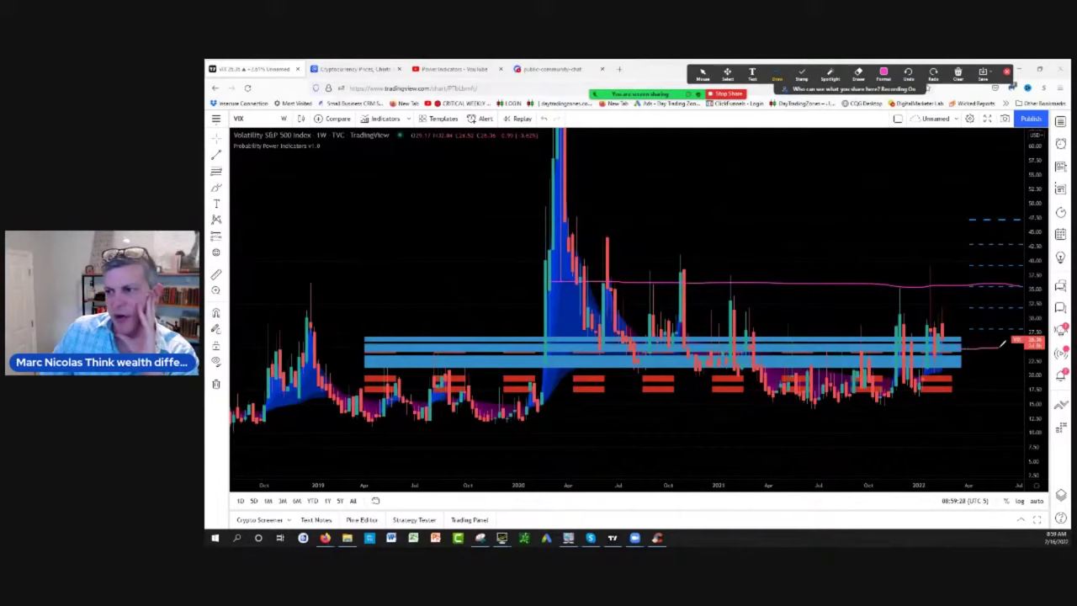
mouse_move(859, 249)
mouse_down()
mouse_move(877, 260)
mouse_move(862, 269)
mouse_up()
drag(920, 240, 907, 258)
drag(976, 329, 993, 339)
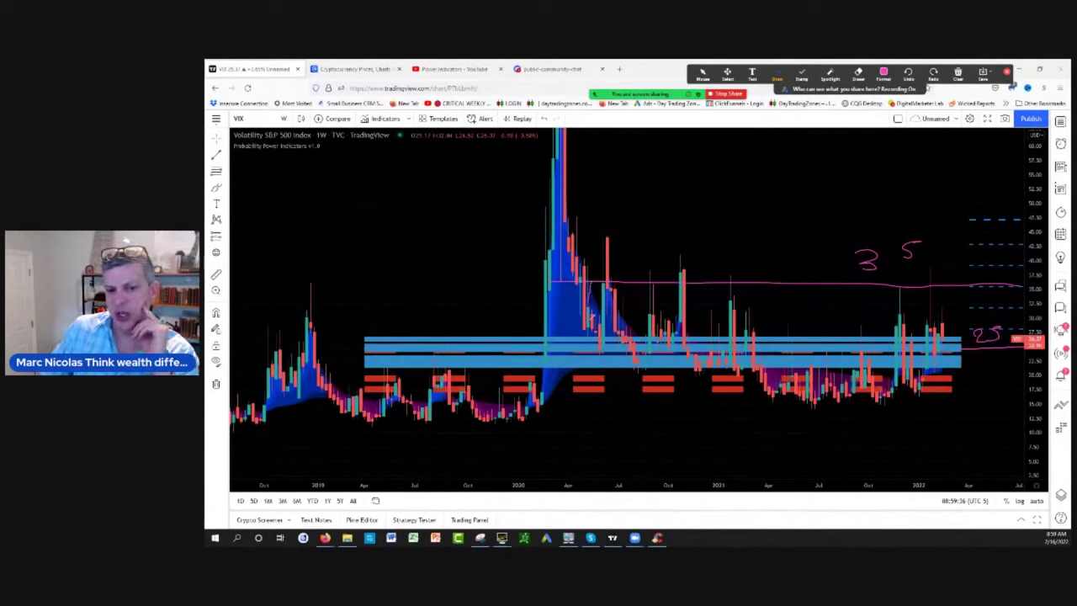
Bracket past stretches between 25 and 35 and begin a note above the levels.
mouse_move(760, 339)
mouse_down()
mouse_move(762, 280)
mouse_move(631, 274)
mouse_up()
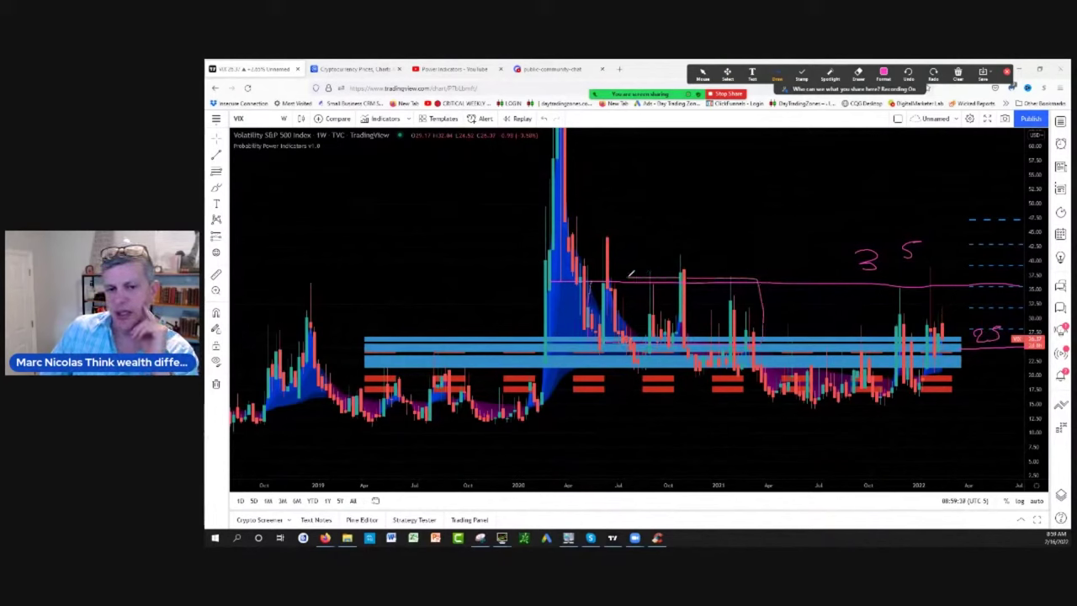
drag(878, 278, 881, 337)
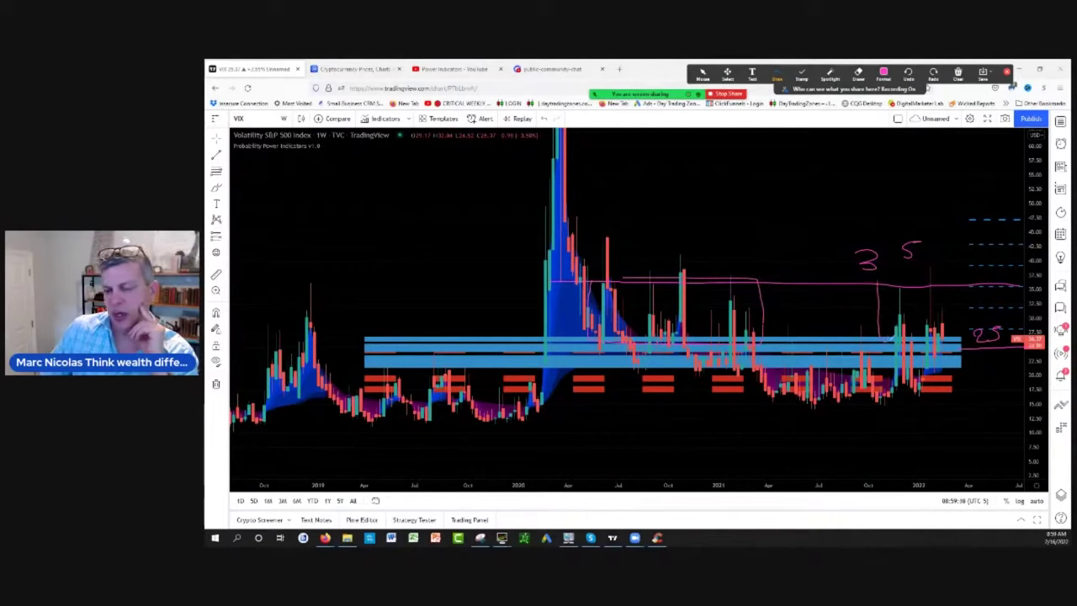
drag(973, 338, 966, 288)
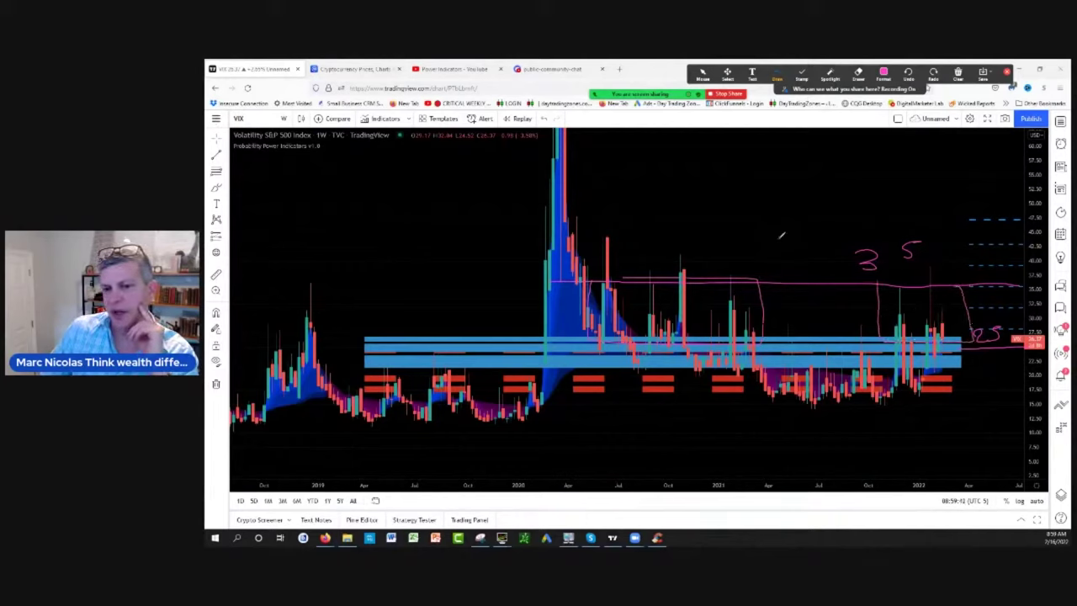
mouse_move(732, 183)
mouse_down()
mouse_move(774, 205)
mouse_move(795, 187)
mouse_move(902, 178)
mouse_move(904, 204)
mouse_up()
Finish writing 'Daytrading', write 'SPX' to its left, and bracket the SPX and CS notes.
mouse_move(789, 156)
mouse_down()
mouse_move(801, 137)
mouse_move(825, 169)
mouse_move(857, 145)
mouse_move(875, 153)
mouse_up()
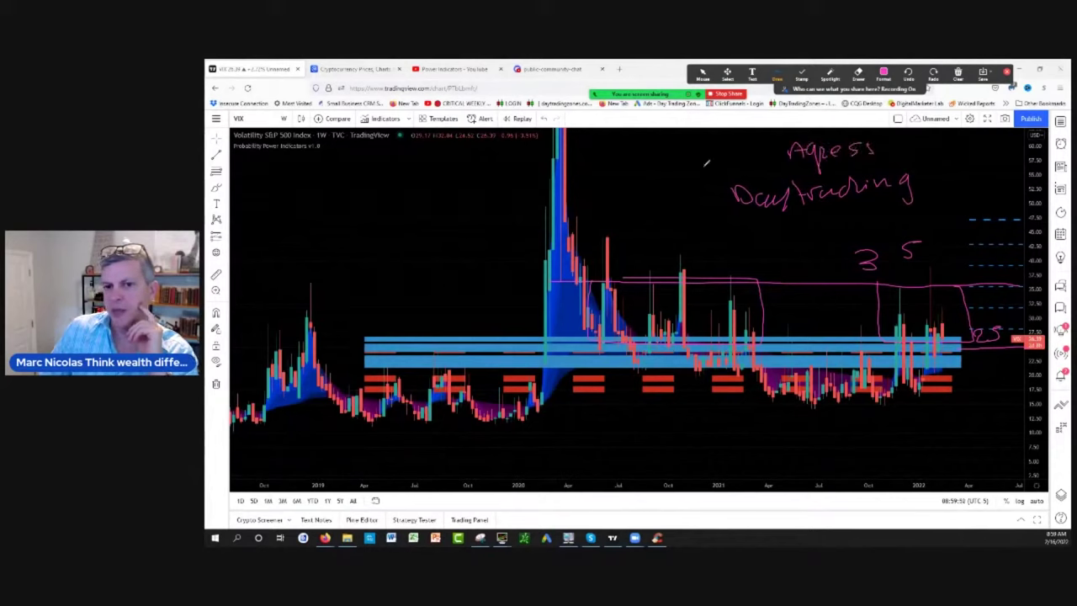
mouse_move(670, 149)
mouse_down()
mouse_move(649, 172)
mouse_move(678, 145)
mouse_move(699, 164)
mouse_up()
mouse_move(698, 152)
mouse_down()
mouse_move(644, 205)
mouse_move(674, 201)
mouse_move(680, 210)
mouse_up()
drag(716, 139, 713, 242)
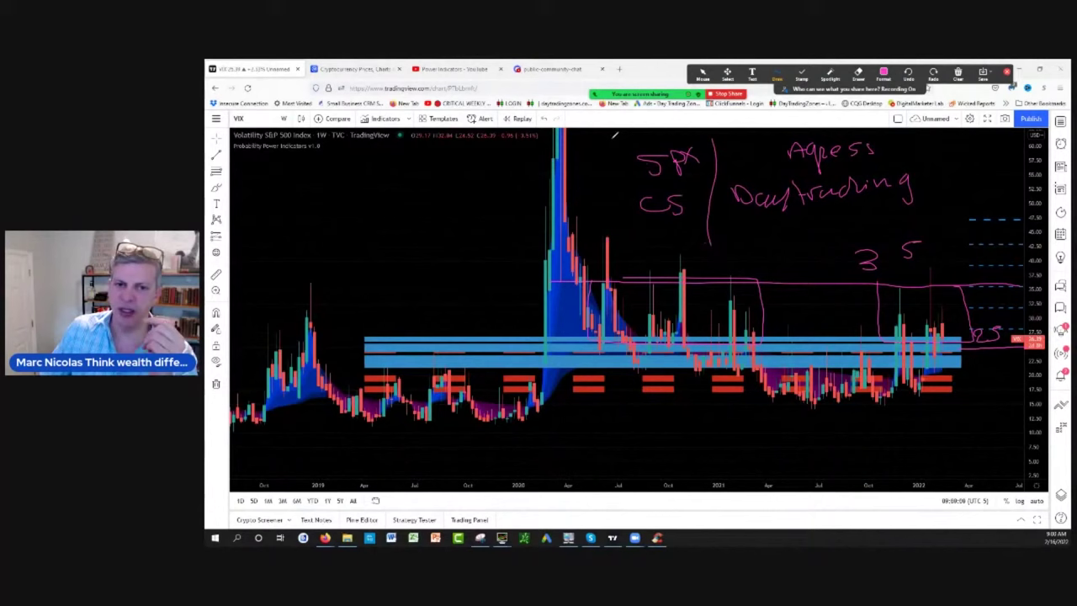
drag(613, 137, 620, 247)
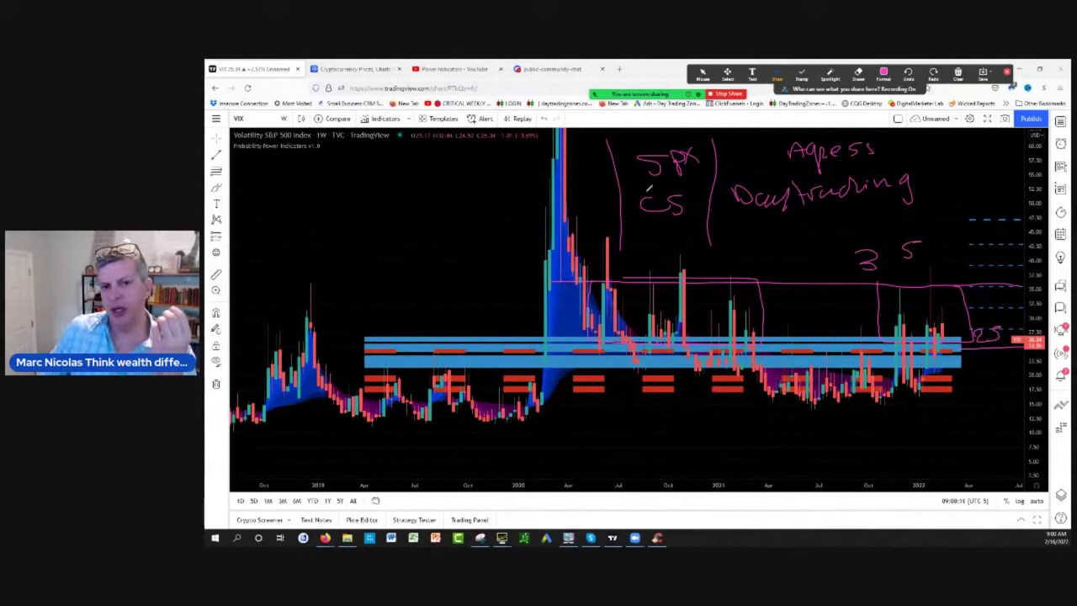
Write '25-35' after Daytrading and underline Daytrading and the notes.
drag(939, 150, 946, 174)
mouse_move(962, 154)
mouse_down()
mouse_move(973, 173)
mouse_move(964, 178)
mouse_move(995, 167)
mouse_up()
mouse_move(993, 154)
mouse_down()
mouse_move(1006, 177)
mouse_move(1024, 174)
mouse_up()
drag(784, 203, 868, 200)
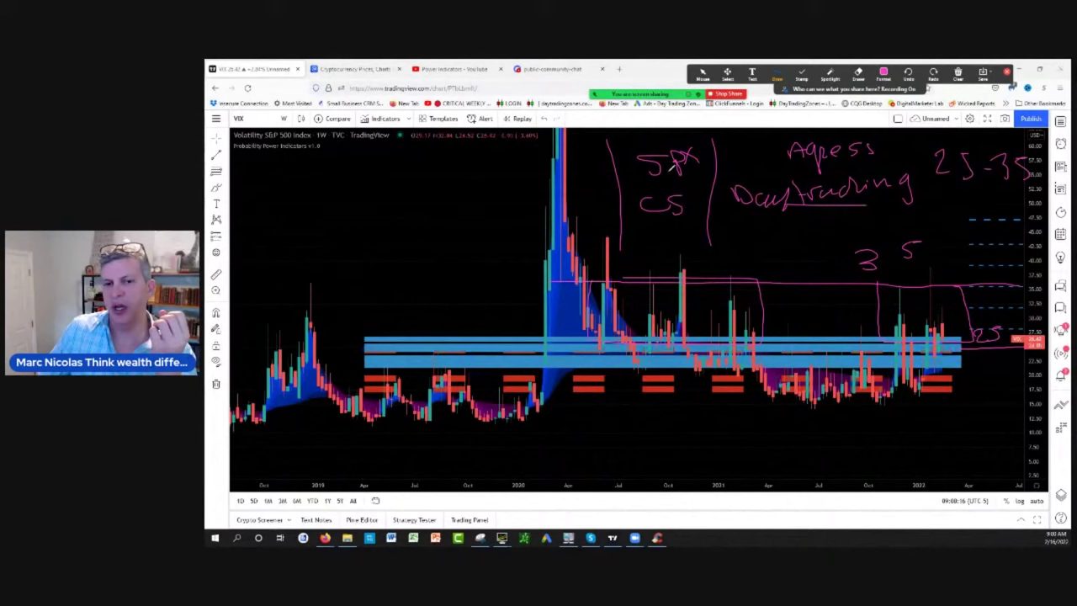
drag(668, 170, 701, 165)
drag(653, 211, 697, 211)
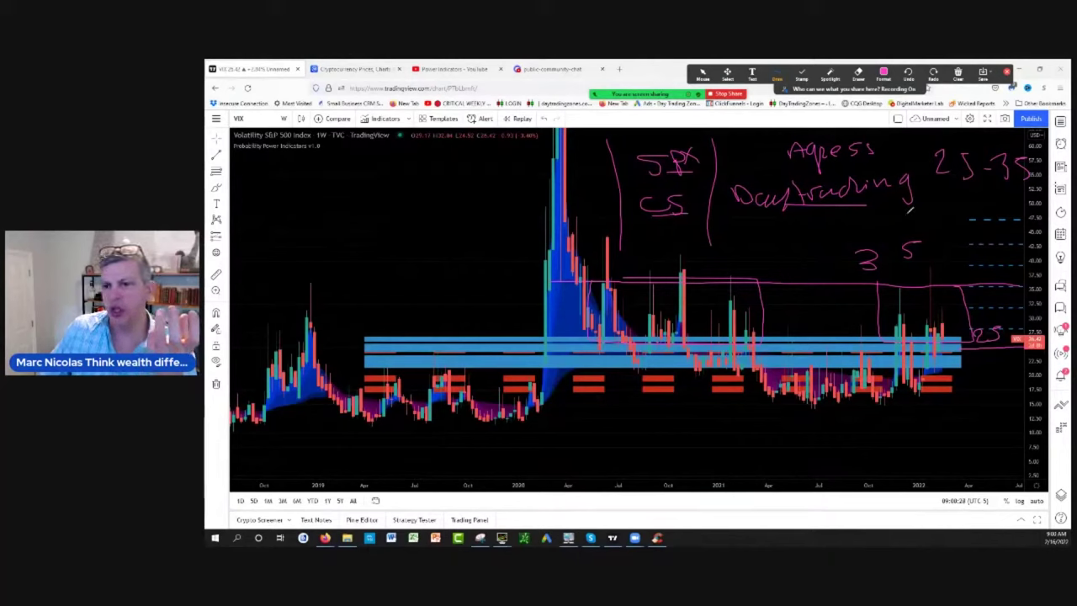
Box the 25-35 range and the SPX CS note, with a second underline under Daytrading.
mouse_move(927, 145)
mouse_down()
mouse_move(968, 190)
mouse_move(1043, 188)
mouse_move(1043, 165)
mouse_move(924, 143)
mouse_up()
drag(756, 212, 873, 211)
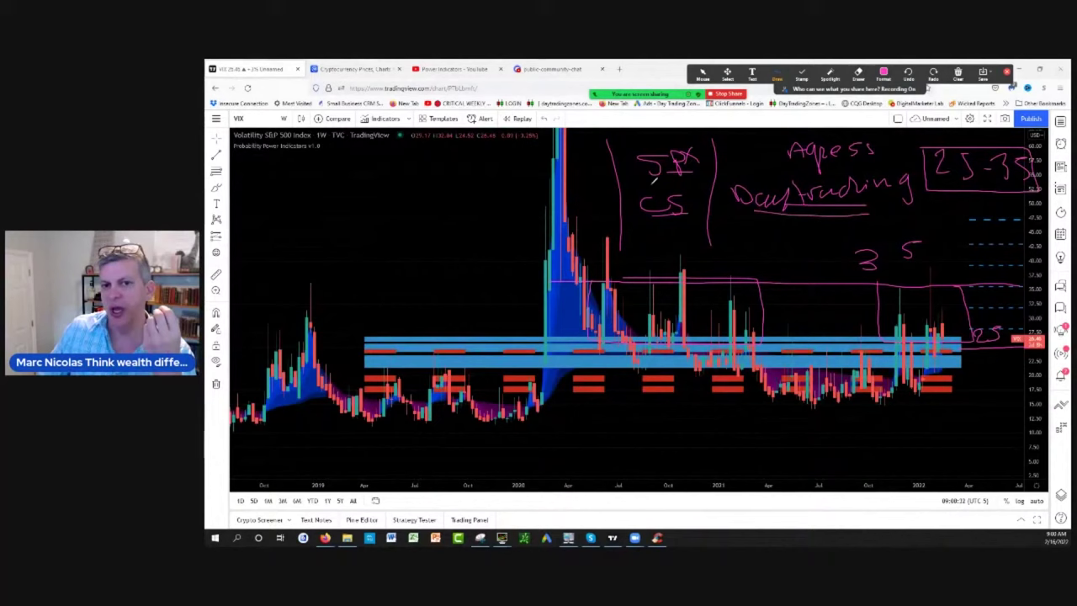
mouse_move(648, 148)
mouse_down()
mouse_move(633, 219)
mouse_move(720, 173)
mouse_move(664, 130)
mouse_up()
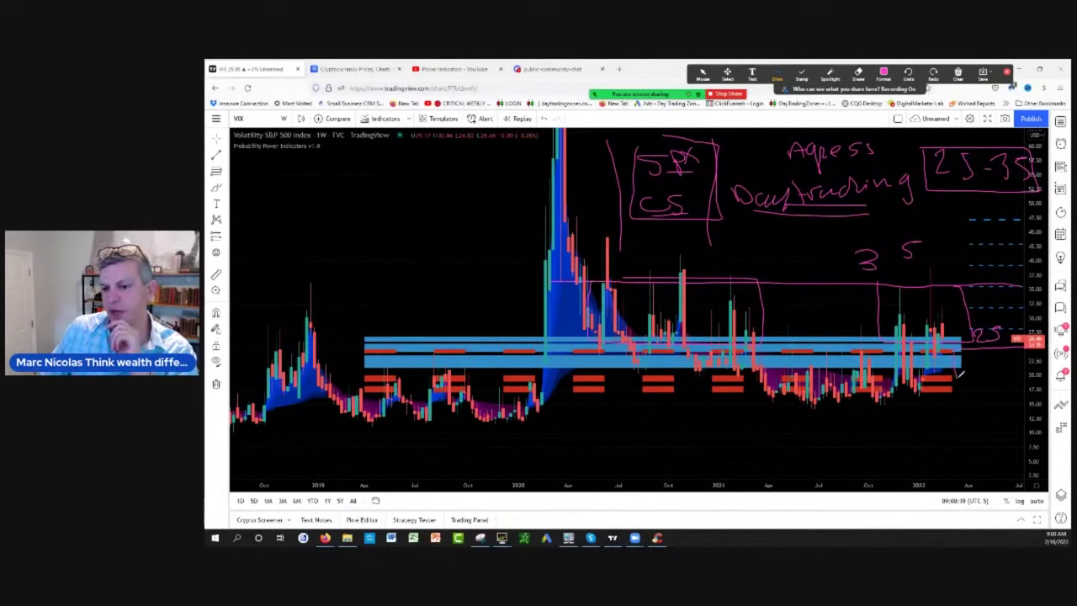
Draw a line from the blue band to the price scale, write SPY by 35, and add asterisks.
mouse_move(959, 374)
mouse_down()
mouse_move(1039, 371)
mouse_move(1032, 345)
mouse_move(984, 362)
mouse_move(996, 364)
mouse_move(992, 352)
mouse_up()
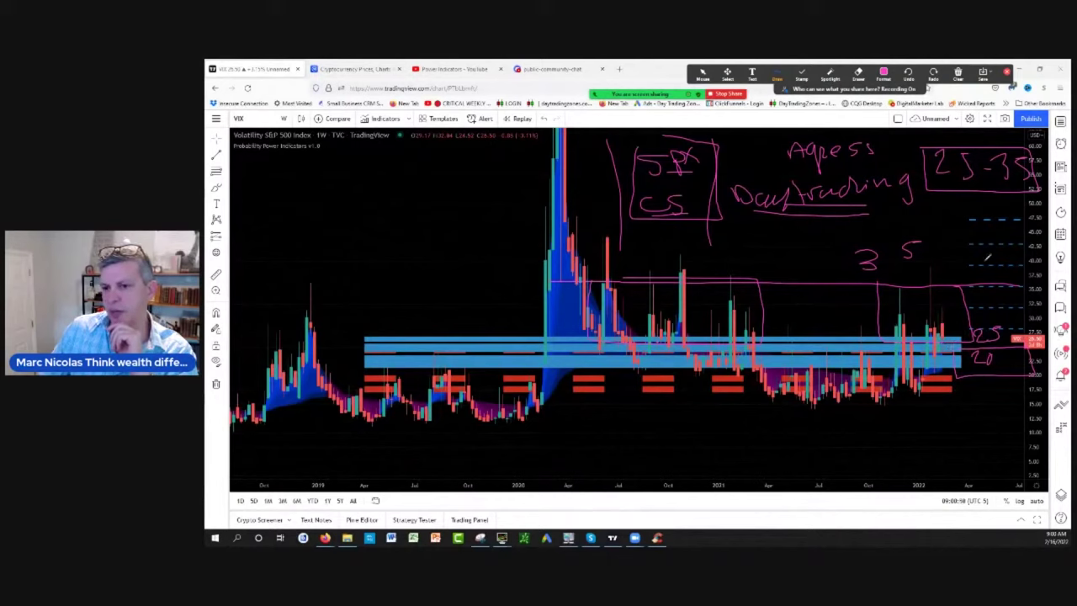
mouse_move(979, 256)
mouse_down()
mouse_move(1007, 245)
mouse_move(1007, 273)
mouse_up()
drag(981, 227, 993, 238)
drag(993, 227, 980, 238)
drag(979, 233, 996, 233)
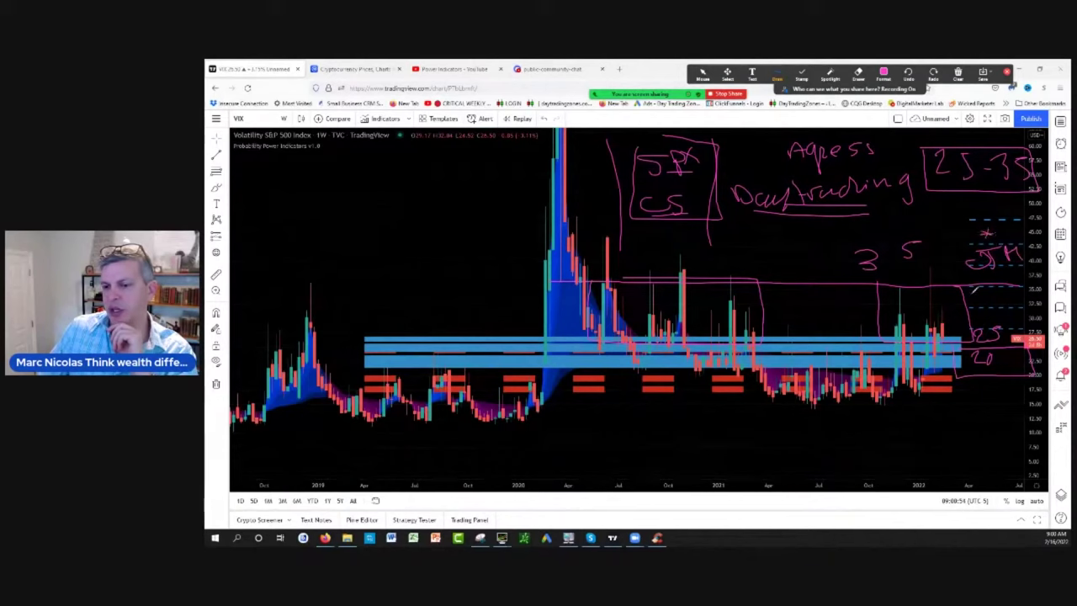
mouse_move(998, 422)
mouse_down()
mouse_move(996, 441)
mouse_move(1004, 438)
mouse_up()
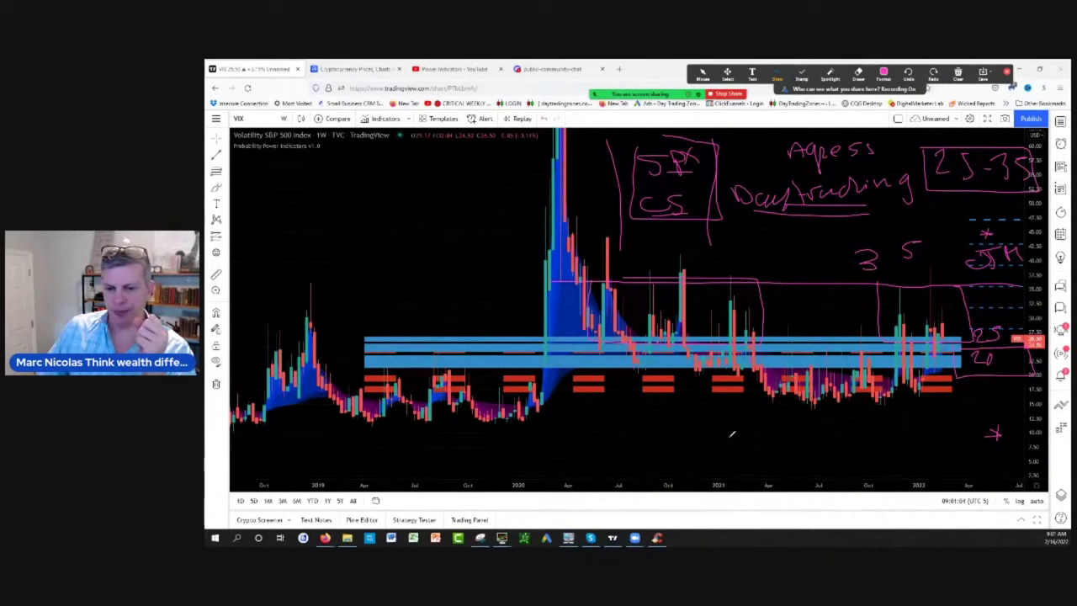
Clear all drawings and write '25-35 = directional OTM SPX CS' at the top.
click(958, 74)
click(984, 87)
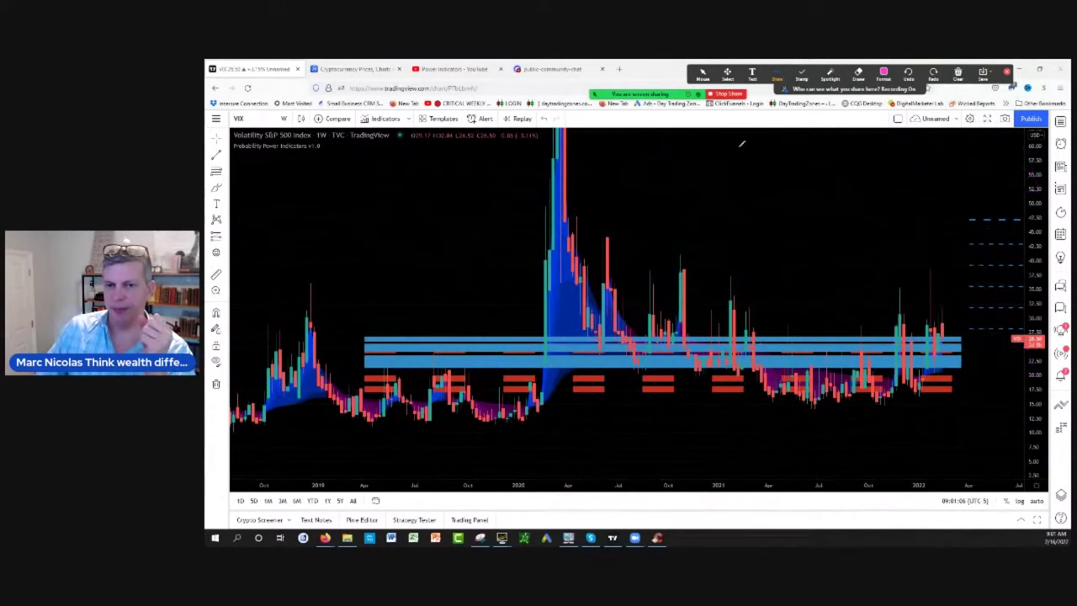
mouse_move(631, 155)
mouse_down()
mouse_move(663, 173)
mouse_move(713, 167)
mouse_up()
drag(716, 153, 720, 177)
mouse_move(738, 159)
mouse_down()
mouse_move(740, 175)
mouse_move(753, 152)
mouse_move(796, 161)
mouse_up()
mouse_move(821, 158)
mouse_down()
mouse_move(823, 179)
mouse_move(833, 164)
mouse_move(876, 160)
mouse_up()
drag(869, 168, 995, 165)
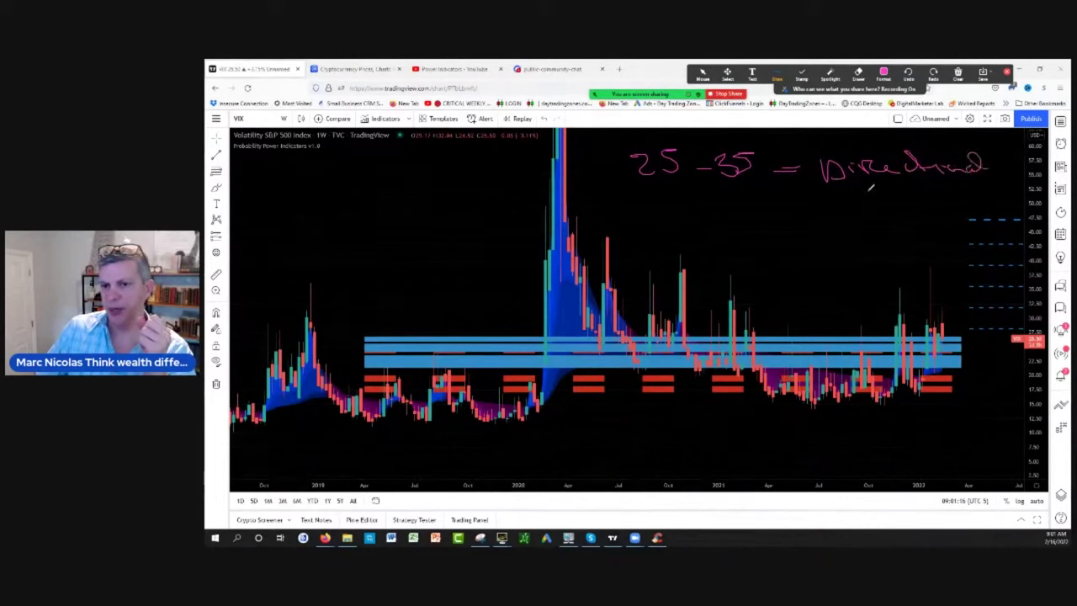
mouse_move(871, 189)
mouse_down()
mouse_move(892, 192)
mouse_move(897, 180)
mouse_move(970, 199)
mouse_up()
mouse_move(894, 212)
mouse_down()
mouse_move(899, 224)
mouse_move(913, 220)
mouse_up()
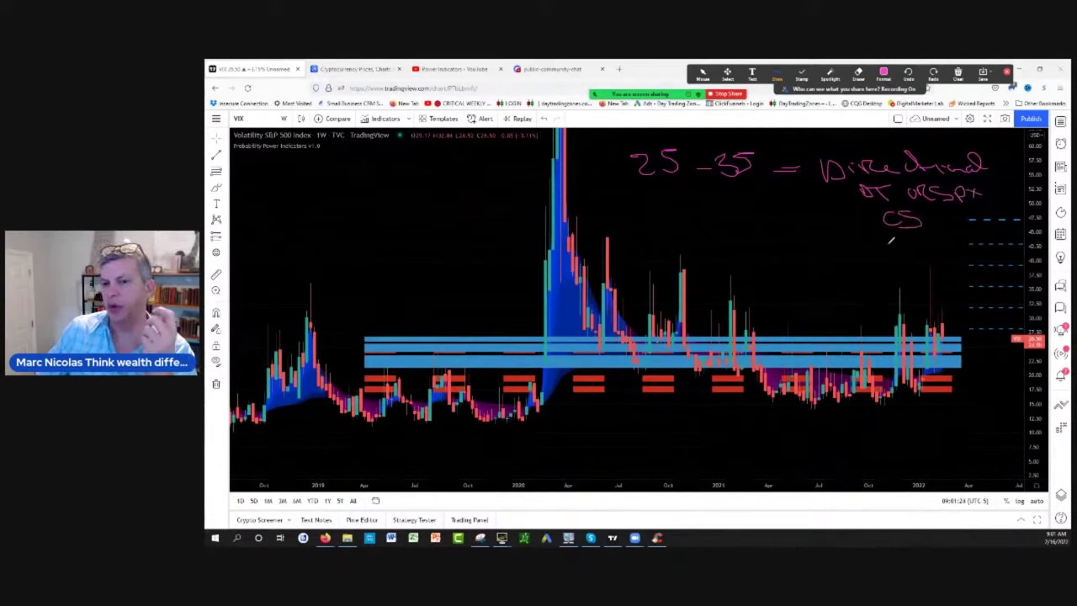
Write '20-25 = OTM delta neutral' on the second line.
mouse_move(639, 238)
mouse_down()
mouse_move(648, 258)
mouse_move(670, 240)
mouse_move(728, 256)
mouse_move(747, 232)
mouse_move(749, 258)
mouse_move(791, 256)
mouse_up()
mouse_move(776, 248)
mouse_down()
mouse_move(836, 246)
mouse_move(857, 259)
mouse_move(875, 242)
mouse_move(887, 255)
mouse_move(958, 257)
mouse_move(962, 244)
mouse_up()
drag(965, 255, 976, 252)
drag(894, 266, 940, 276)
Write '20-12 = Hold Asset', box the 25-35 range, and label it 'Buy Asset'.
mouse_move(702, 281)
mouse_down()
mouse_move(712, 293)
mouse_move(784, 278)
mouse_move(789, 289)
mouse_move(813, 291)
mouse_move(881, 280)
mouse_move(874, 292)
mouse_up()
mouse_move(880, 285)
mouse_down()
mouse_move(936, 291)
mouse_move(956, 271)
mouse_move(964, 286)
mouse_move(969, 278)
mouse_up()
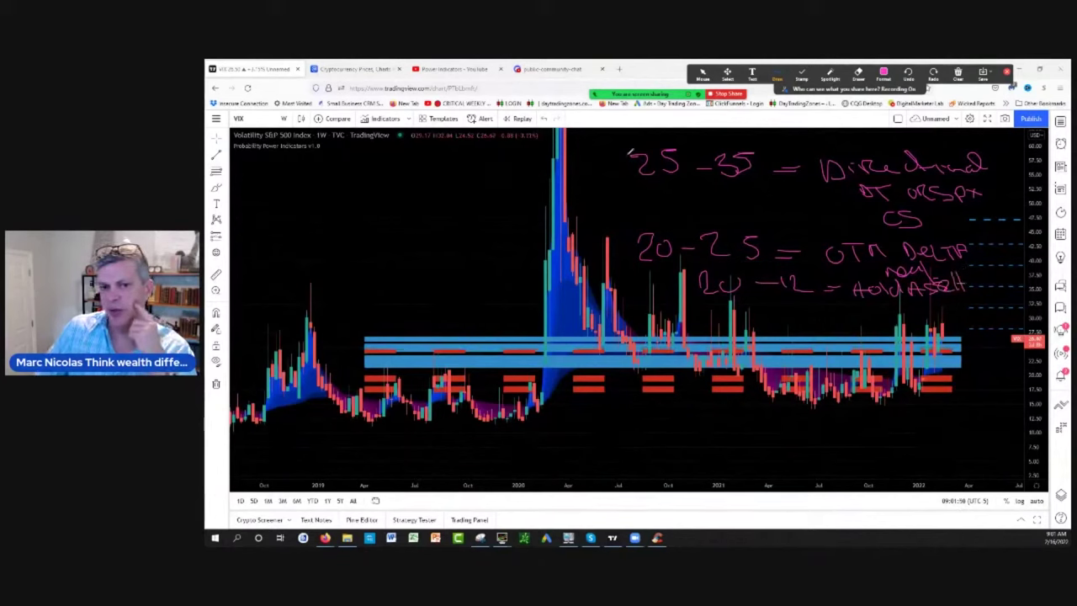
mouse_move(640, 154)
mouse_down()
mouse_move(770, 179)
mouse_move(694, 143)
mouse_up()
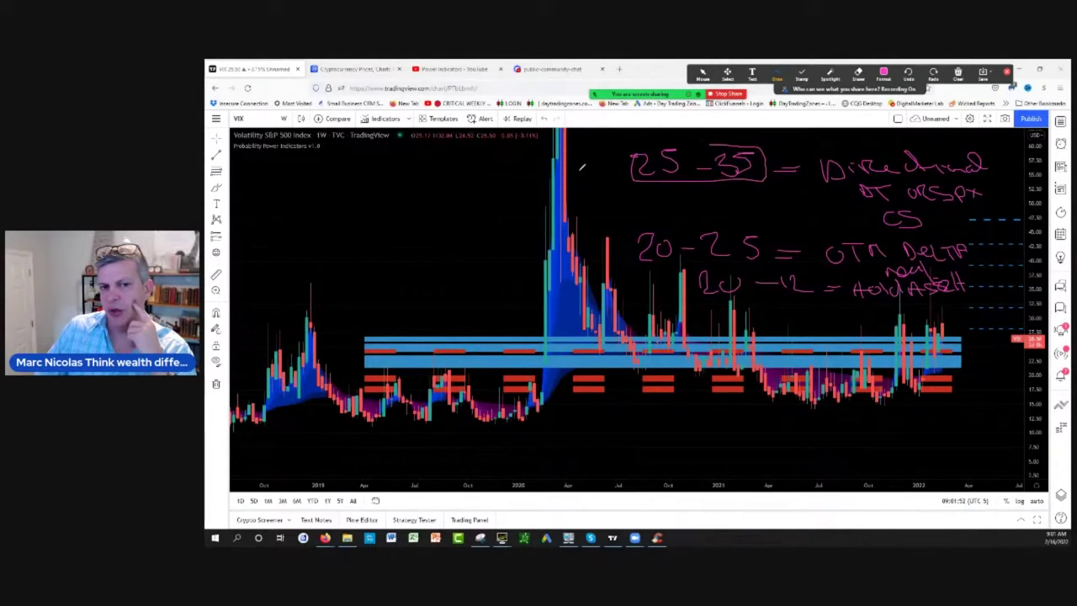
mouse_move(583, 162)
mouse_down()
mouse_move(615, 164)
mouse_move(577, 180)
mouse_move(634, 173)
mouse_up()
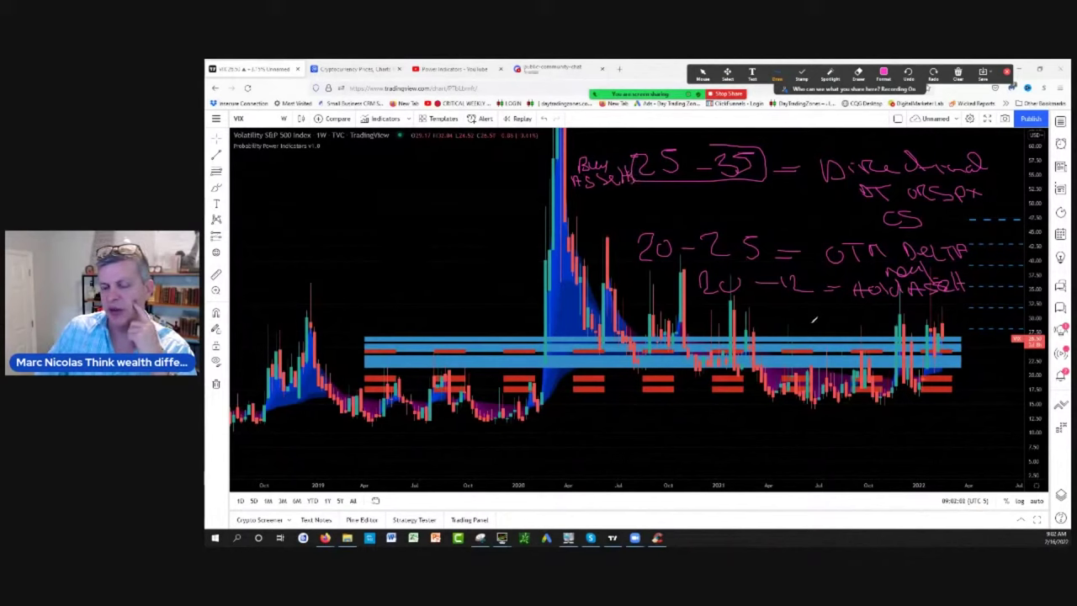
Handwrite '12-17 = extreme no fear' near the chart bottom and start another line below.
drag(720, 431, 721, 464)
mouse_move(727, 439)
mouse_down()
mouse_move(746, 450)
mouse_move(750, 473)
mouse_up()
mouse_move(763, 472)
mouse_down()
mouse_move(795, 463)
mouse_move(800, 474)
mouse_up()
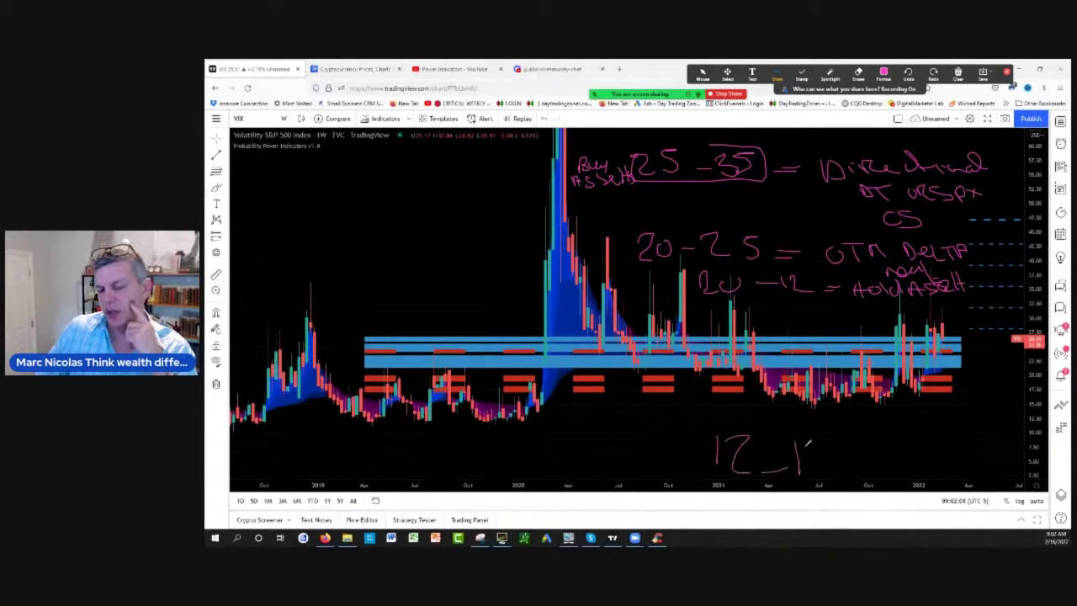
mouse_move(806, 436)
mouse_down()
mouse_move(820, 475)
mouse_move(924, 419)
mouse_move(936, 432)
mouse_move(974, 417)
mouse_move(1003, 427)
mouse_up()
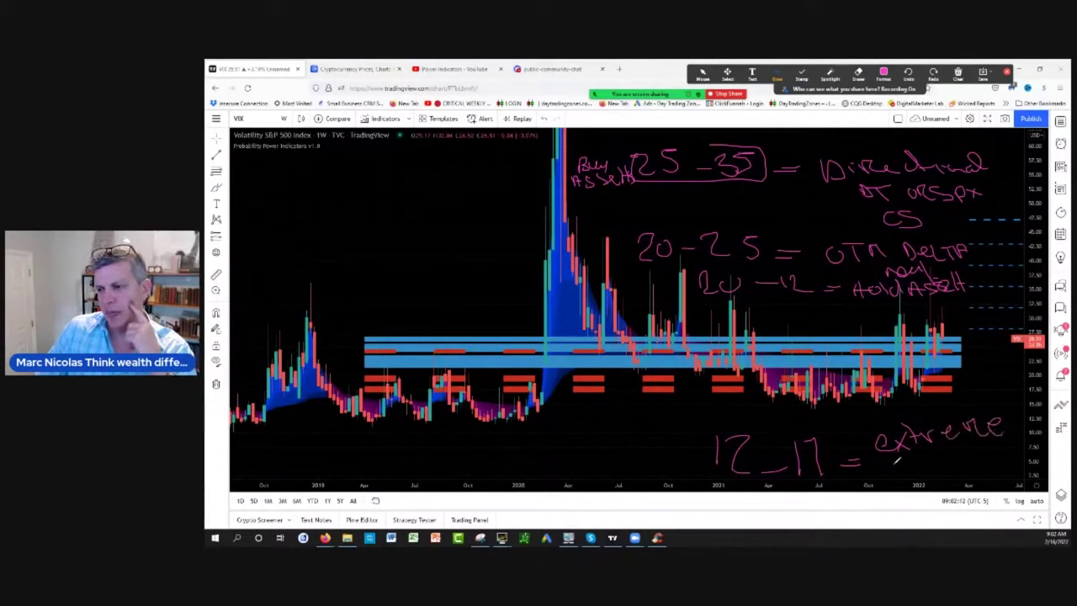
mouse_move(898, 459)
mouse_down()
mouse_move(917, 471)
mouse_move(952, 454)
mouse_move(1004, 459)
mouse_up()
mouse_move(908, 483)
mouse_down()
mouse_move(957, 483)
mouse_move(1001, 463)
mouse_move(1009, 481)
mouse_move(1025, 476)
mouse_up()
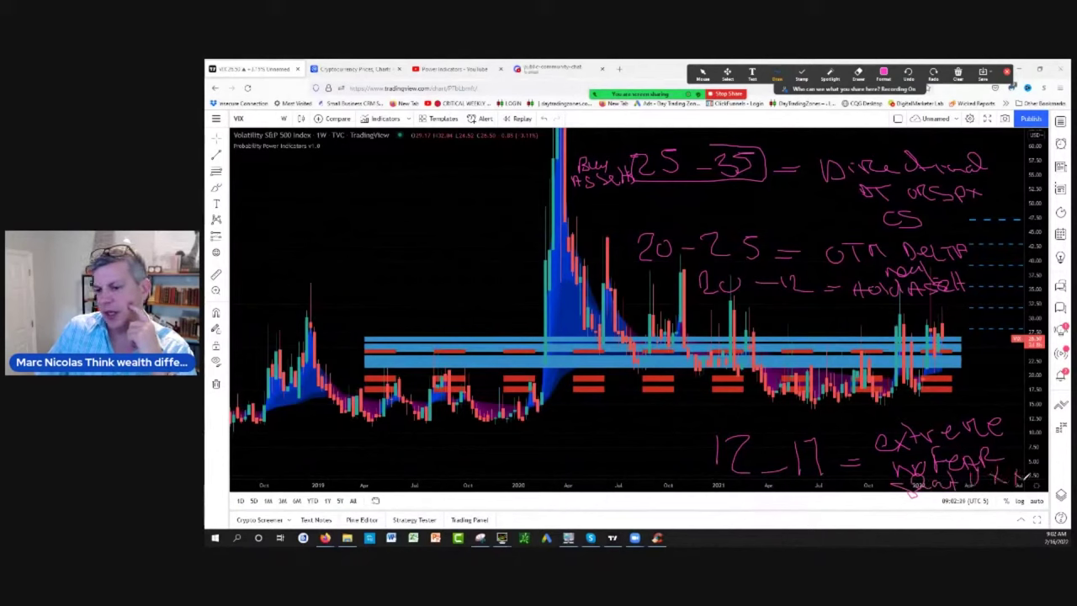